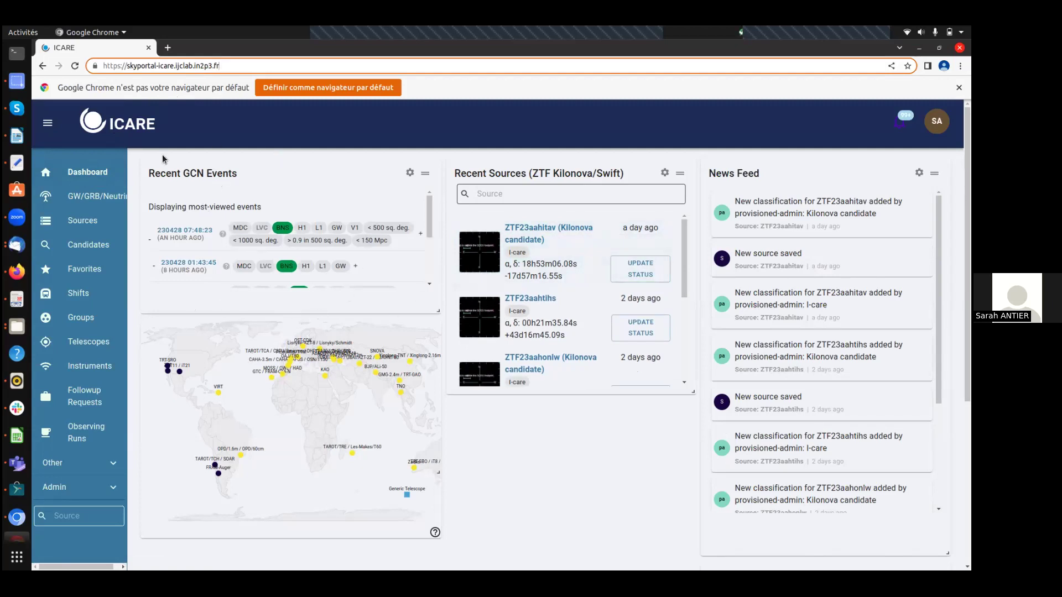
# Step: Open the Shifts calendar, show all shifts and bring up the week of May 21–27
pyautogui.click(77, 297)
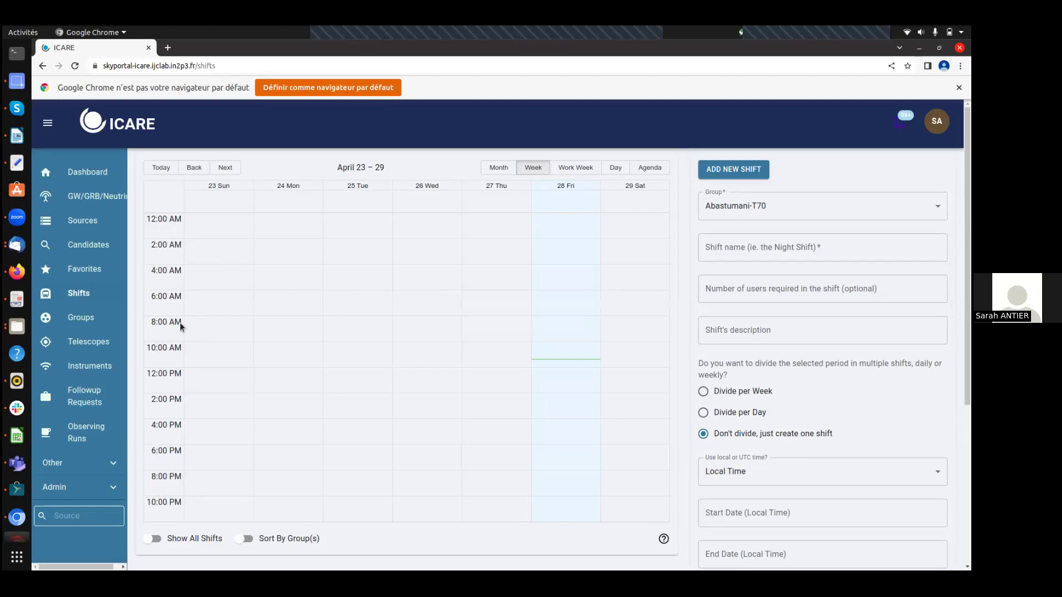
pyautogui.click(154, 539)
pyautogui.click(225, 167)
pyautogui.click(226, 167)
pyautogui.click(225, 167)
pyautogui.click(225, 167)
pyautogui.click(225, 167)
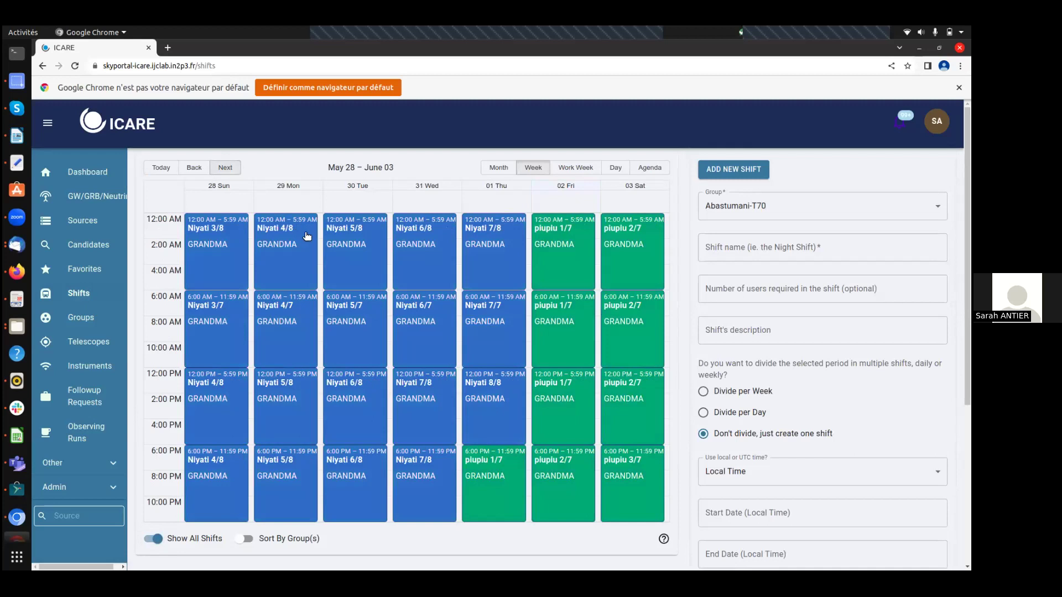
pyautogui.click(196, 169)
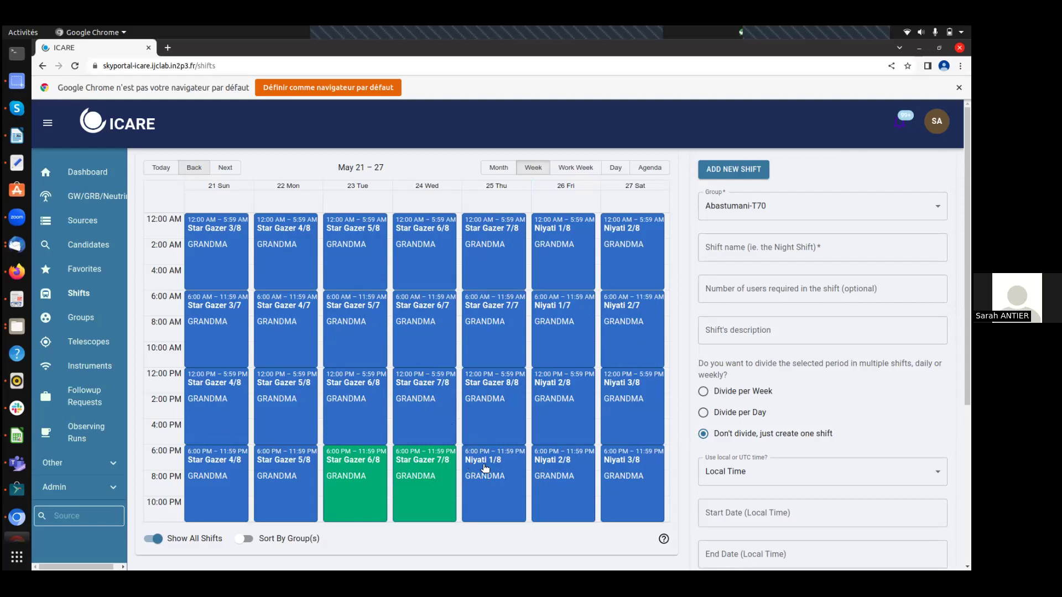
# Step: Browse the scheduled GRANDMA shifts week by week from late May through to early September
pyautogui.click(234, 171)
pyautogui.click(234, 171)
pyautogui.click(234, 171)
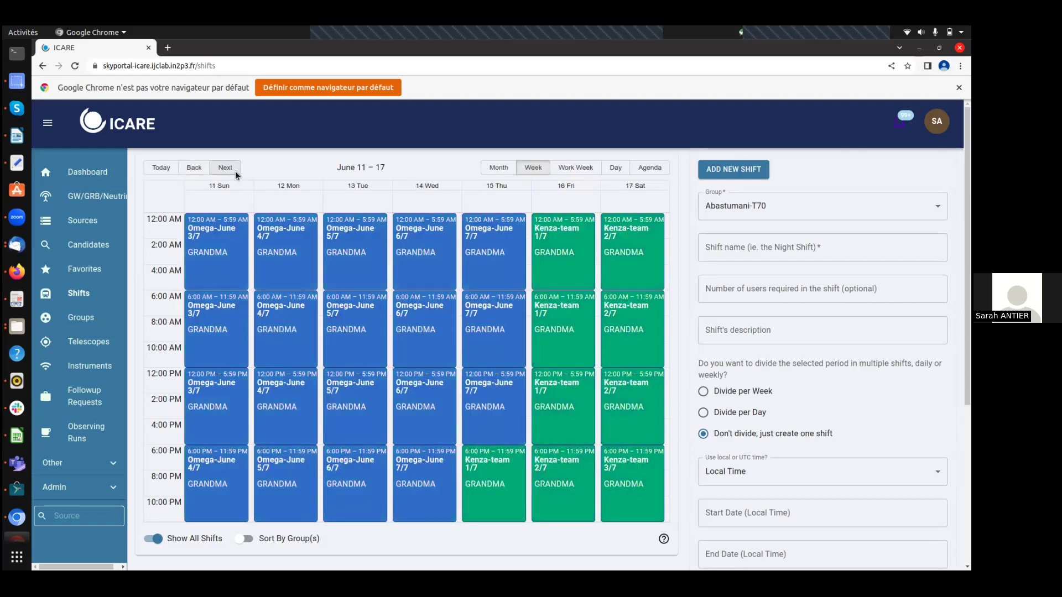
pyautogui.click(235, 171)
pyautogui.click(235, 171)
pyautogui.click(225, 168)
pyautogui.click(225, 168)
pyautogui.click(226, 168)
pyautogui.click(225, 168)
pyautogui.click(225, 168)
pyautogui.click(225, 168)
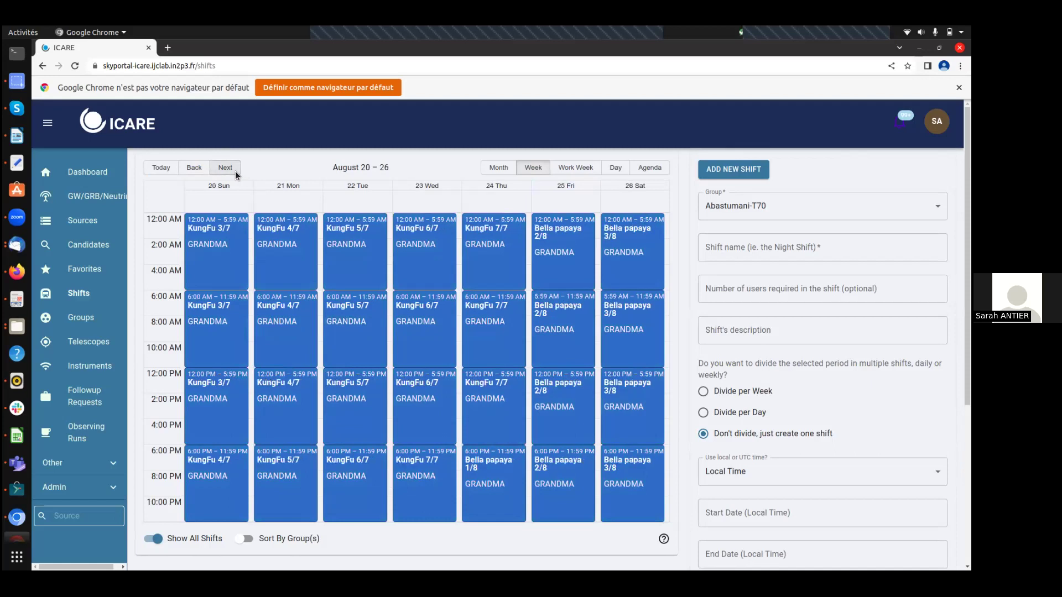
pyautogui.click(225, 168)
pyautogui.click(225, 168)
# Step: Go back through the summer weeks of the shift calendar to May 21–27
pyautogui.click(186, 170)
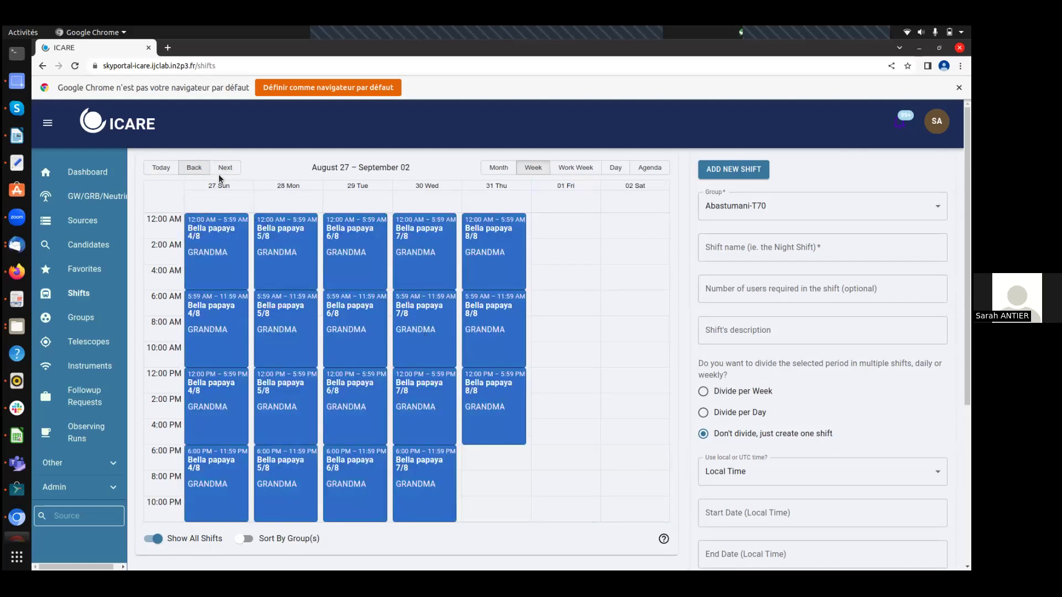
pyautogui.click(188, 170)
pyautogui.click(188, 171)
pyautogui.click(188, 171)
pyautogui.click(188, 171)
pyautogui.click(188, 171)
pyautogui.click(188, 171)
pyautogui.click(188, 171)
pyautogui.click(188, 171)
pyautogui.click(188, 170)
pyautogui.click(188, 171)
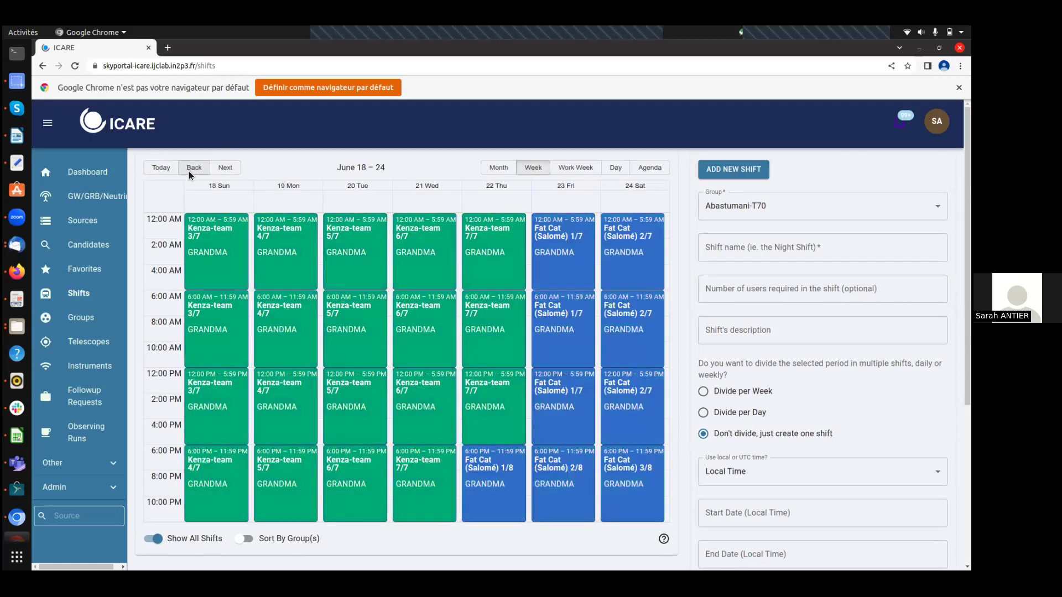
pyautogui.click(188, 171)
pyautogui.click(188, 171)
pyautogui.click(188, 171)
pyautogui.click(188, 171)
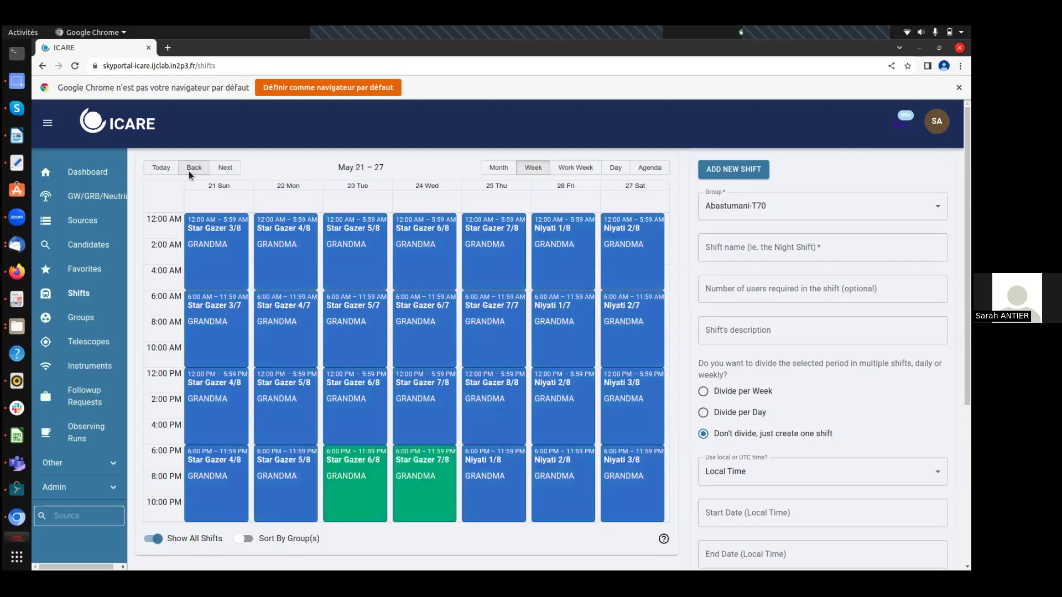
# Step: Compare the shift slots of the week May 21–27 with those of May 28 – June 03
pyautogui.click(221, 169)
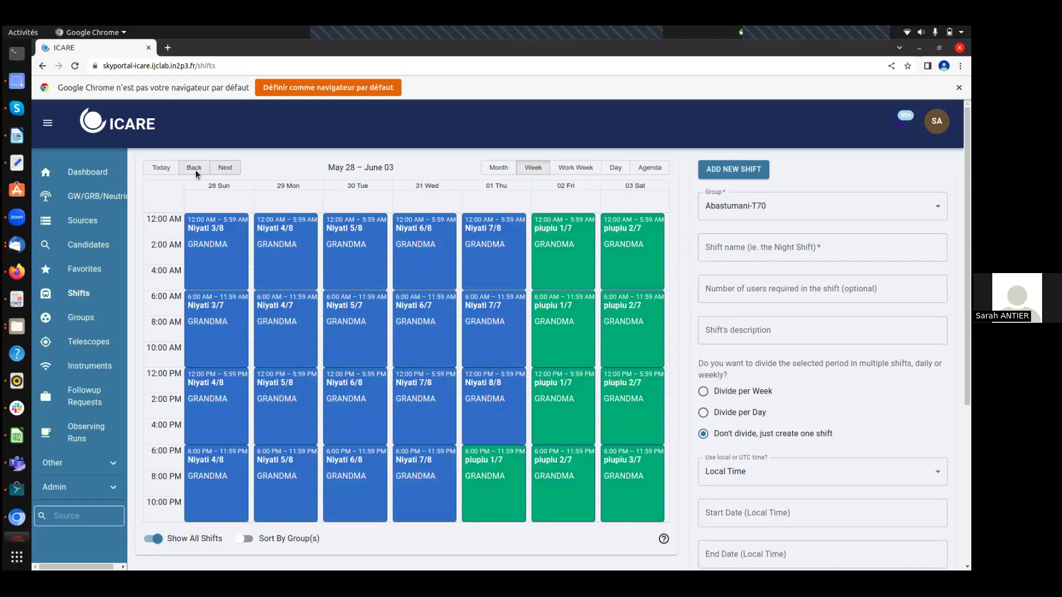
pyautogui.click(195, 169)
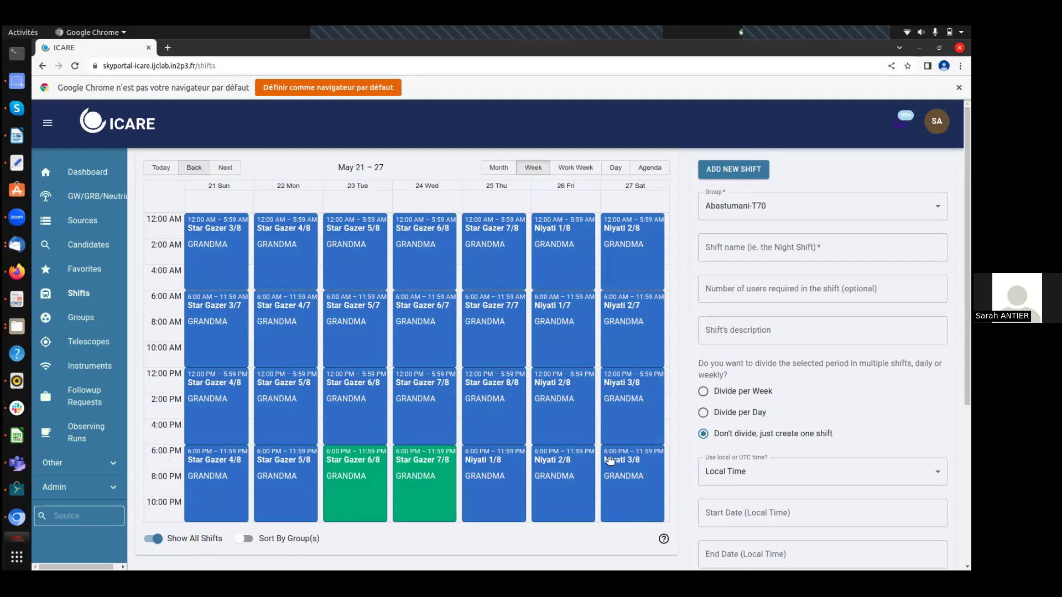
pyautogui.click(227, 166)
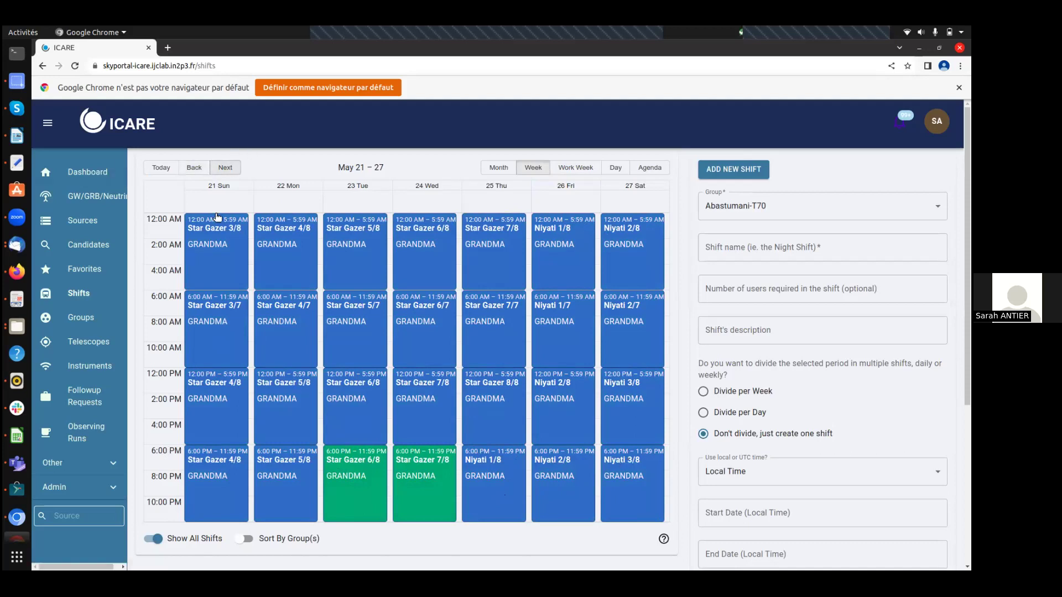
pyautogui.click(230, 162)
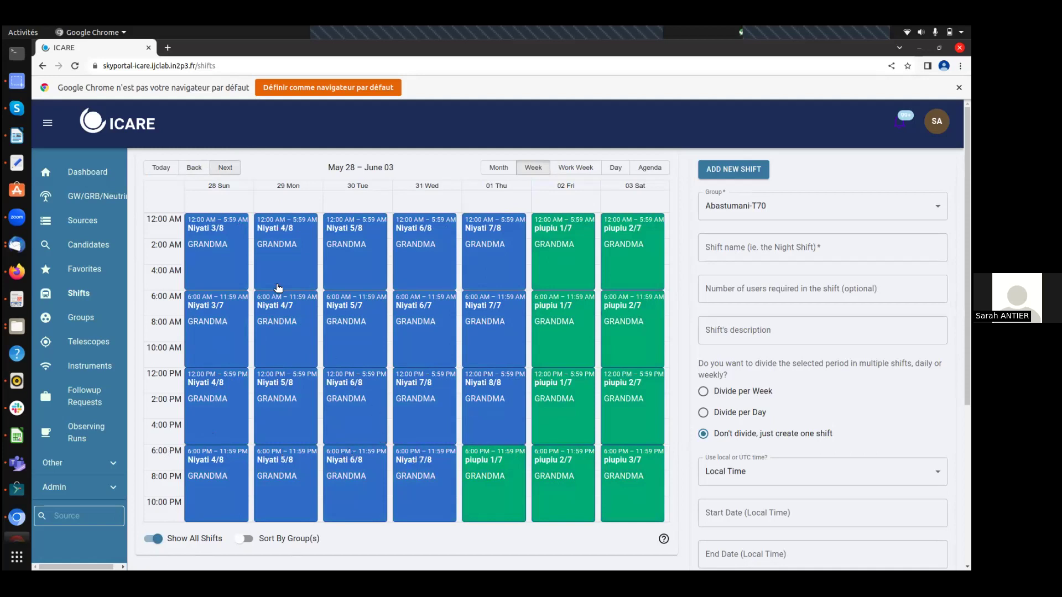
pyautogui.click(185, 172)
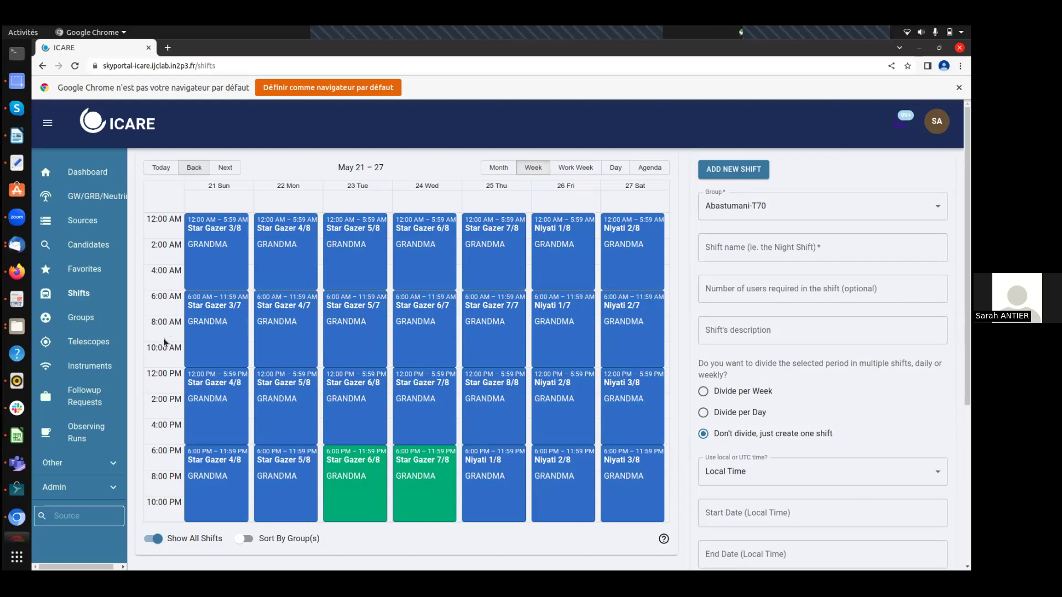
# Step: Join the GRANDMA shift of Friday, May 26, 6:00–11:59 AM, and leave it again
pyautogui.click(569, 322)
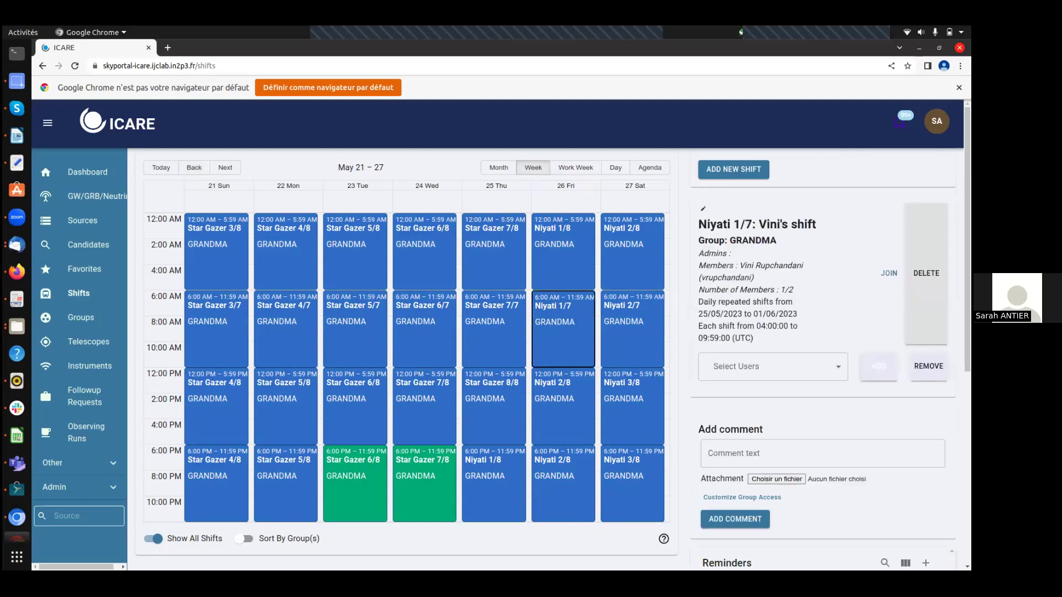
pyautogui.click(888, 273)
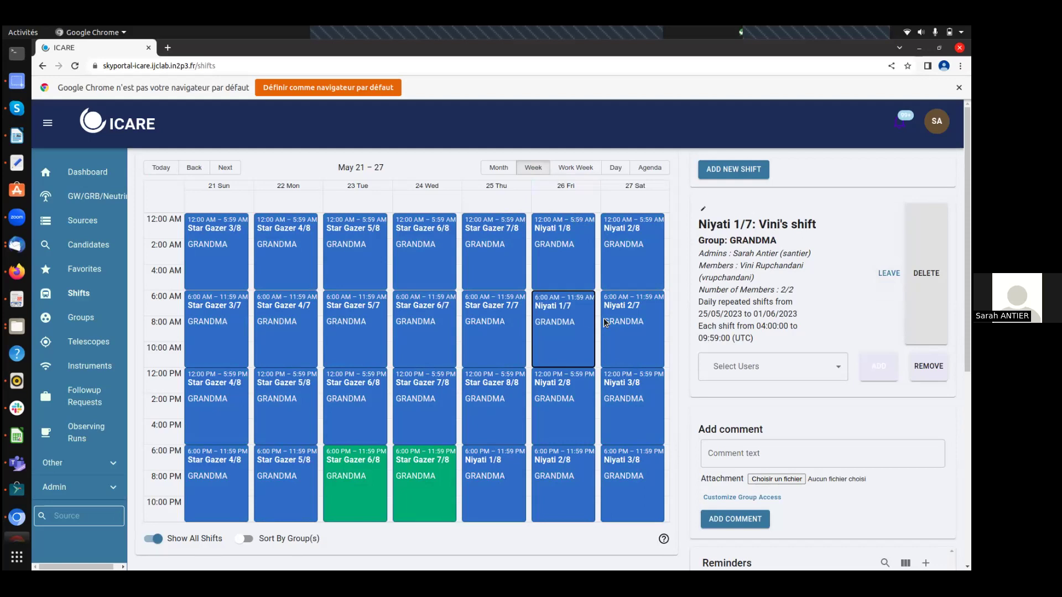
pyautogui.click(889, 273)
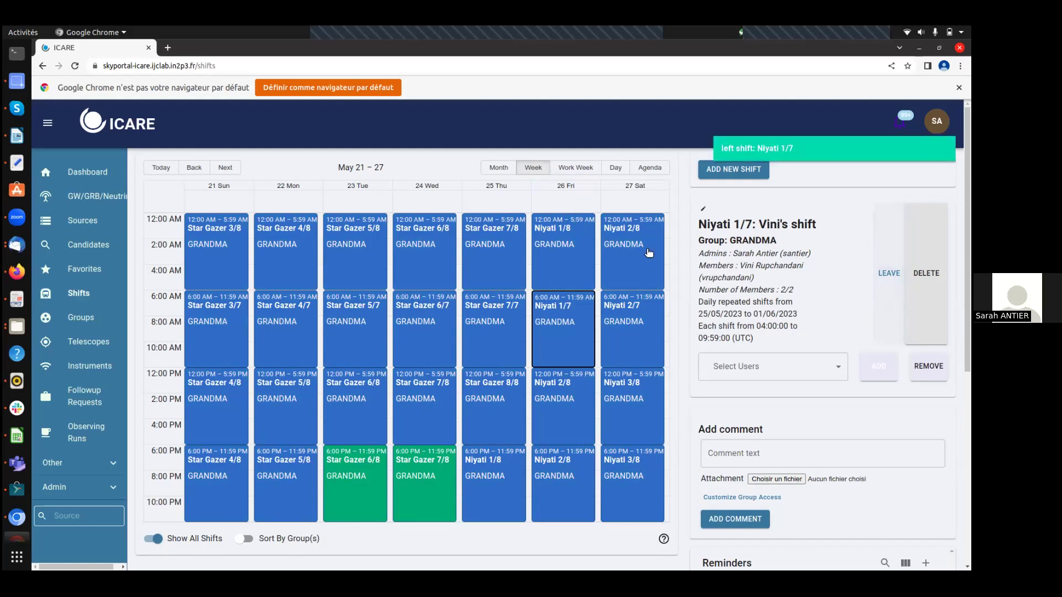
# Step: Join the 6:00–11:59 AM Omega-June shifts 1/7 and 2/7 on June 9 and June 10
pyautogui.click(226, 168)
pyautogui.click(227, 168)
pyautogui.click(227, 168)
pyautogui.click(227, 168)
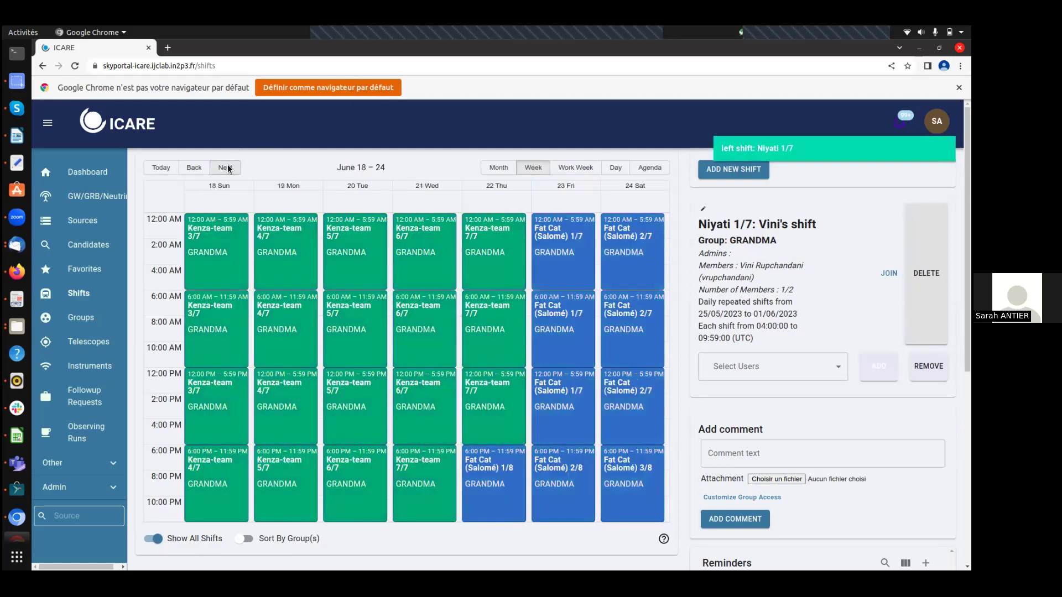
pyautogui.click(198, 168)
pyautogui.click(198, 168)
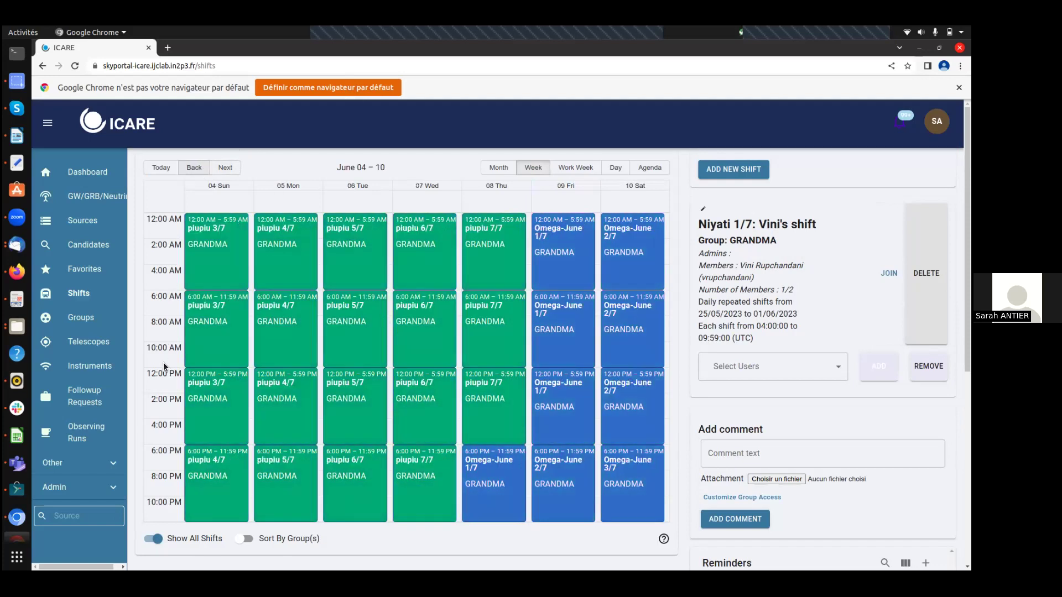
pyautogui.click(550, 320)
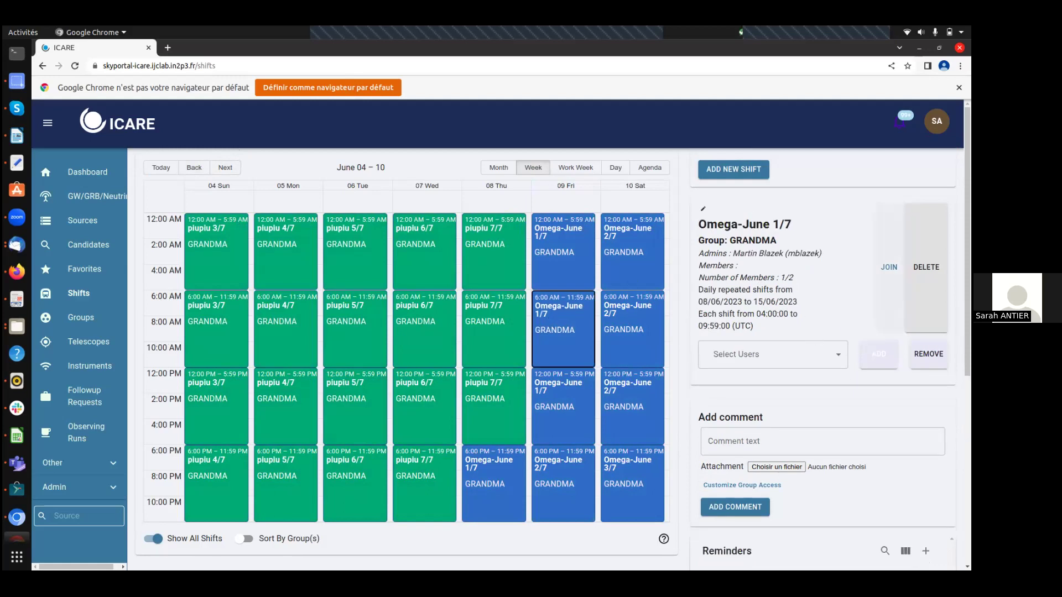
pyautogui.click(889, 267)
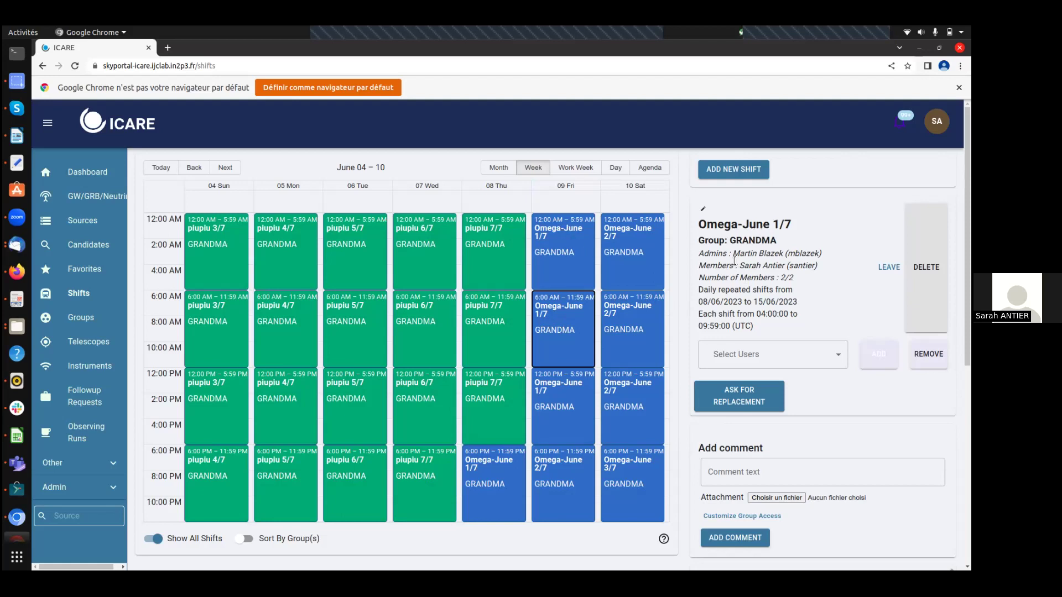
pyautogui.click(630, 312)
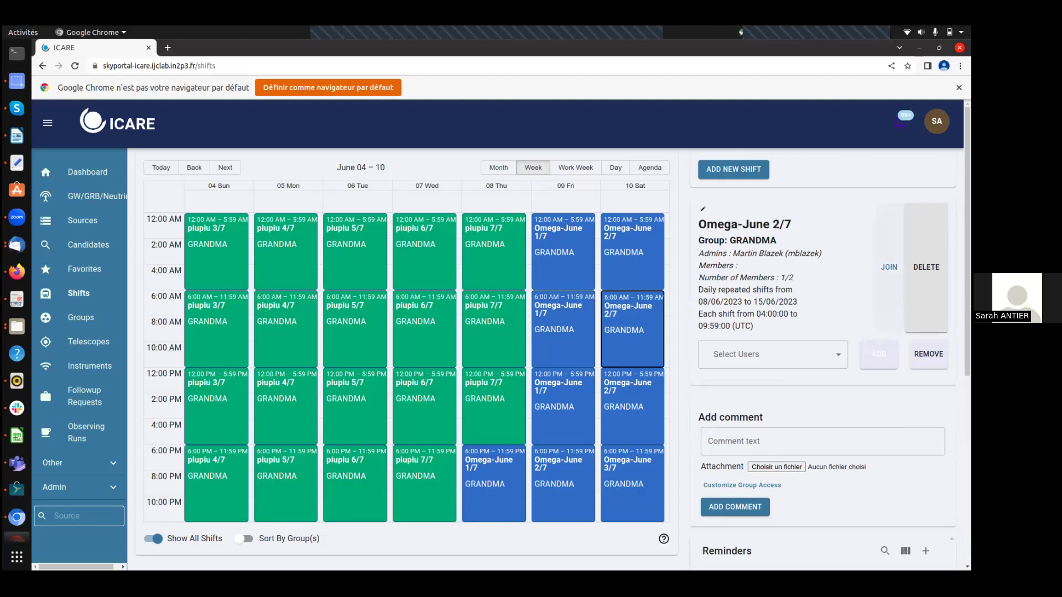
pyautogui.click(889, 267)
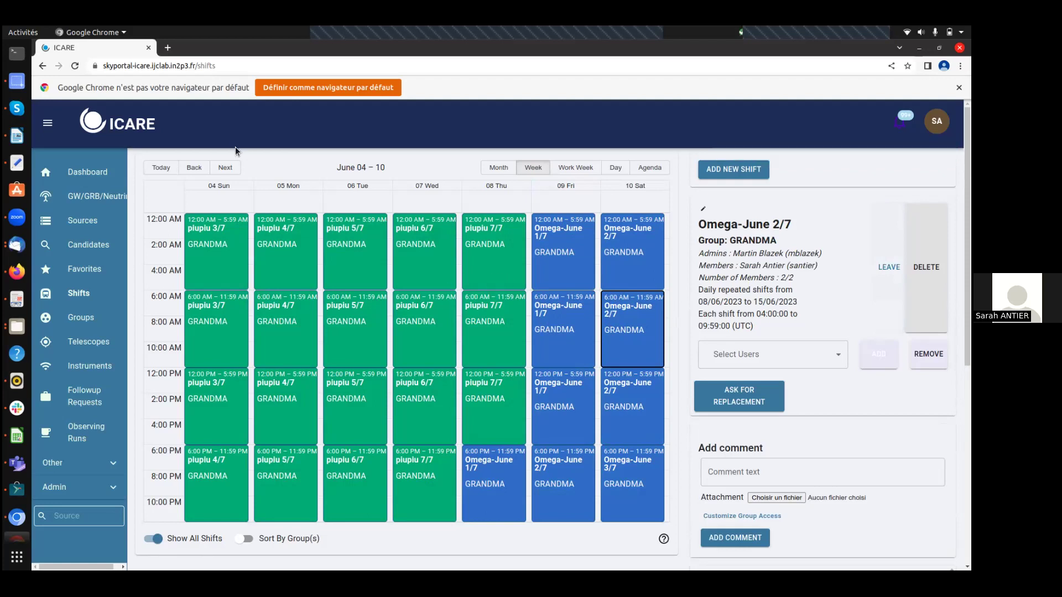
# Step: Join the 6:00–11:59 AM Omega-June shifts 3/7 through 7/7 in the week of June 11–17
pyautogui.click(225, 167)
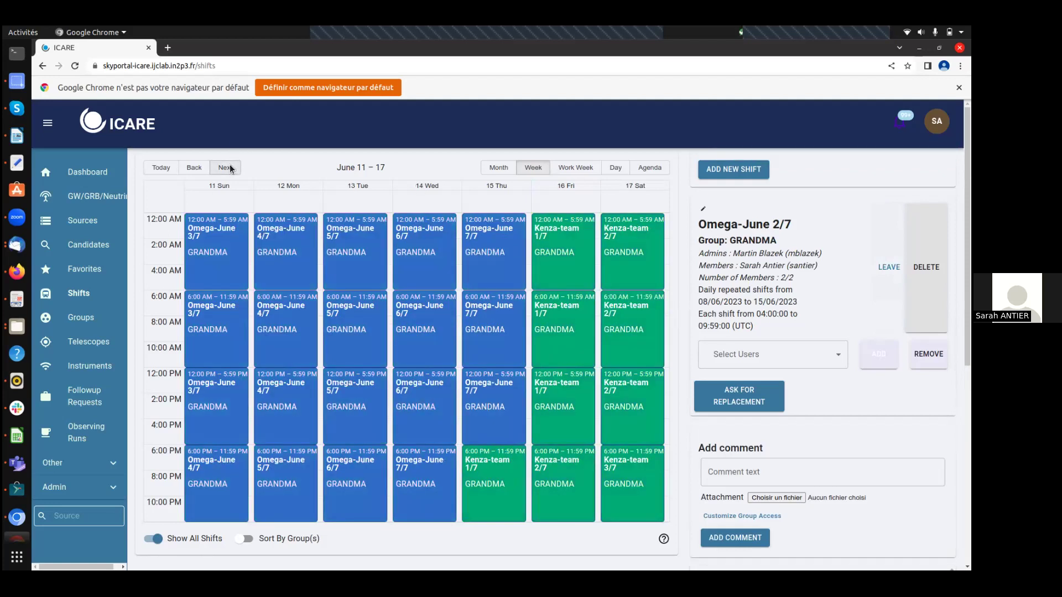
pyautogui.click(221, 307)
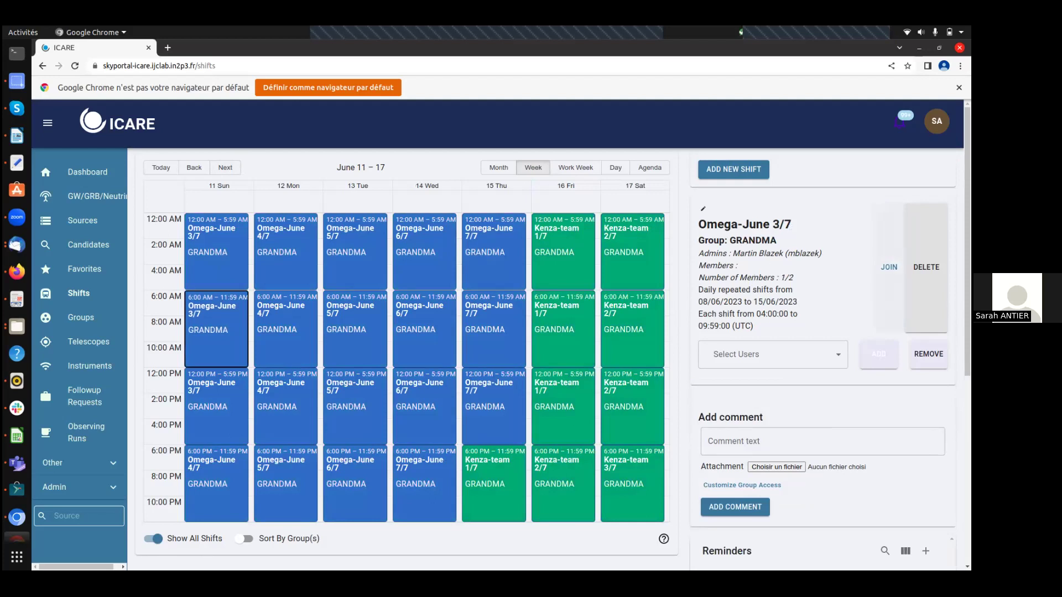
pyautogui.click(888, 268)
pyautogui.click(290, 330)
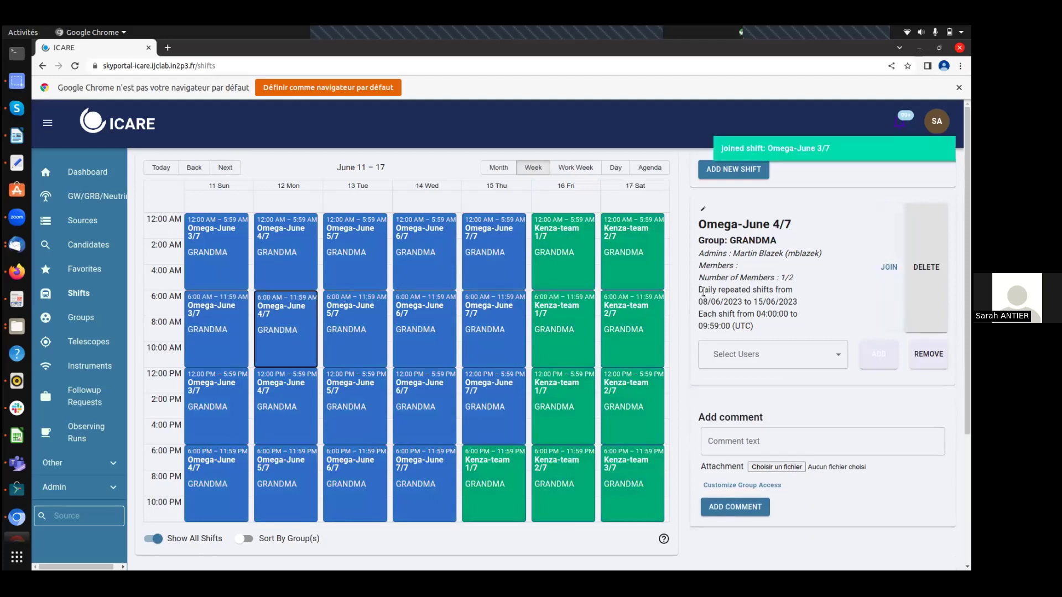
pyautogui.click(889, 267)
pyautogui.click(350, 304)
pyautogui.click(889, 268)
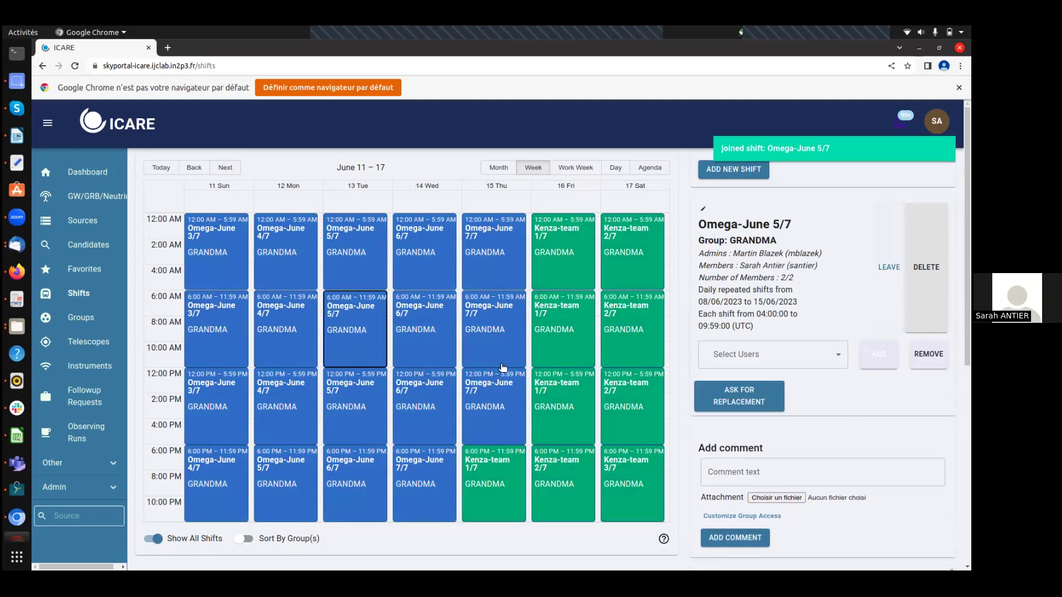
pyautogui.click(414, 317)
pyautogui.click(889, 268)
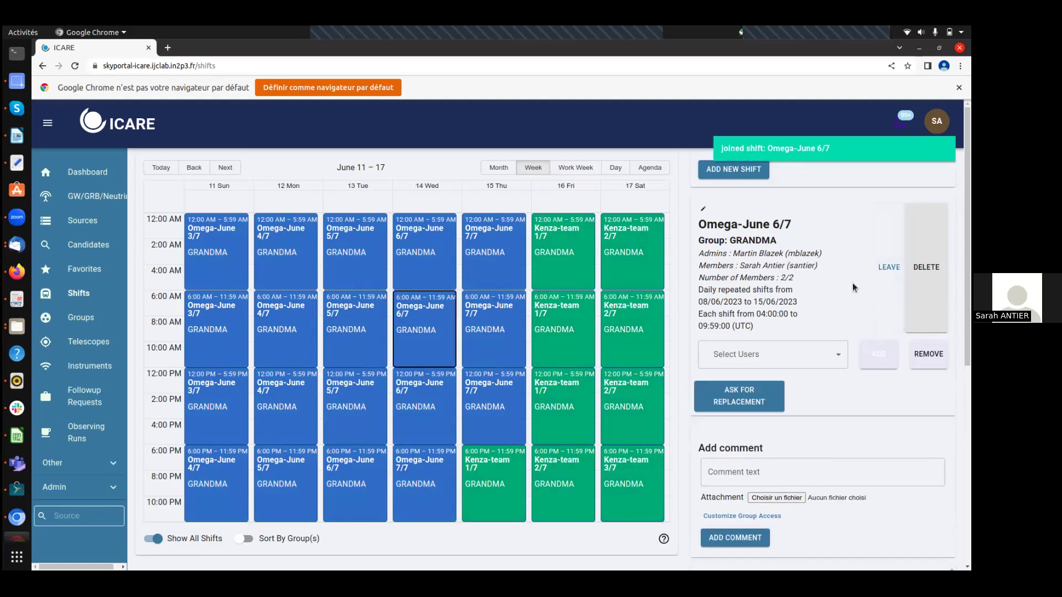
pyautogui.click(483, 317)
pyautogui.click(889, 268)
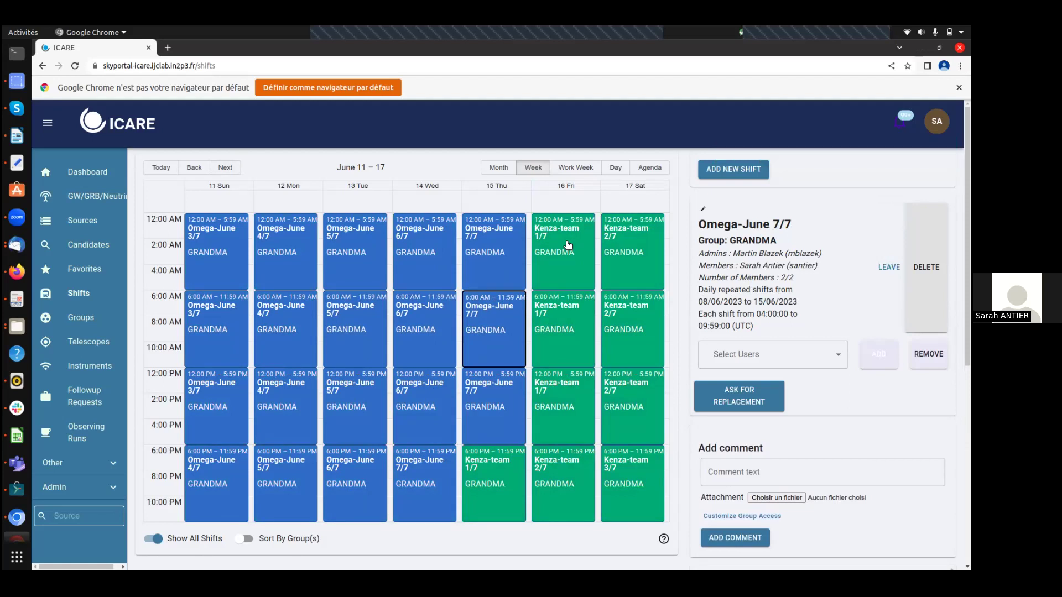
pyautogui.click(728, 463)
pyautogui.write('beginner')
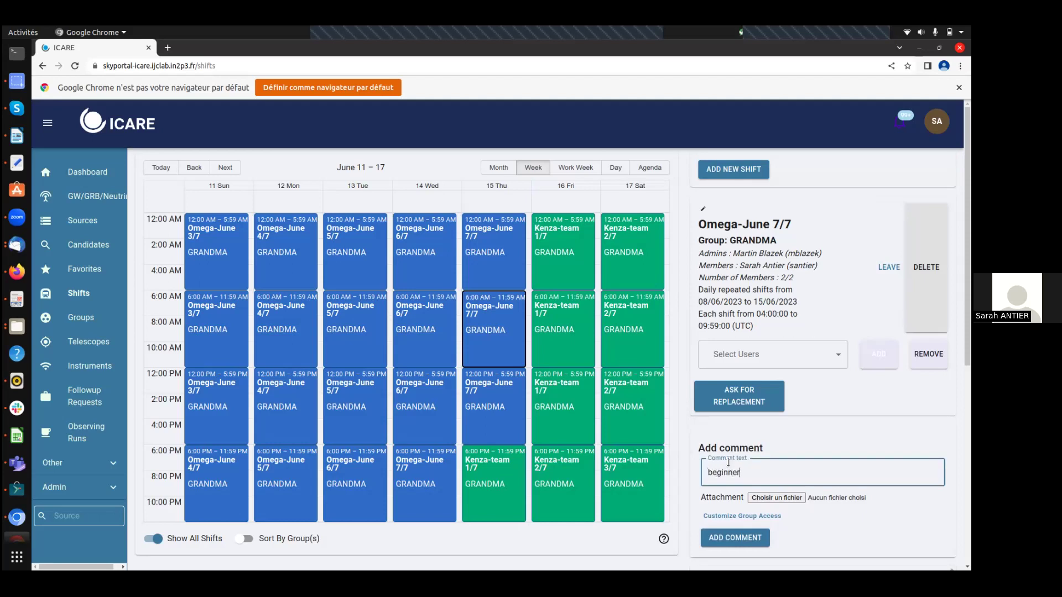
pyautogui.press('BackSpace')
pyautogui.press('BackSpace')
pyautogui.press('BackSpace')
pyautogui.press('BackSpace')
pyautogui.press('BackSpace')
pyautogui.press('BackSpace')
pyautogui.press('BackSpace')
pyautogui.press('BackSpace')
# Step: Inspect the details of the Friday, June 16 shifts and the 12:00–5:59 AM Omega-June 6/7 shift for beginner slots
pyautogui.click(567, 317)
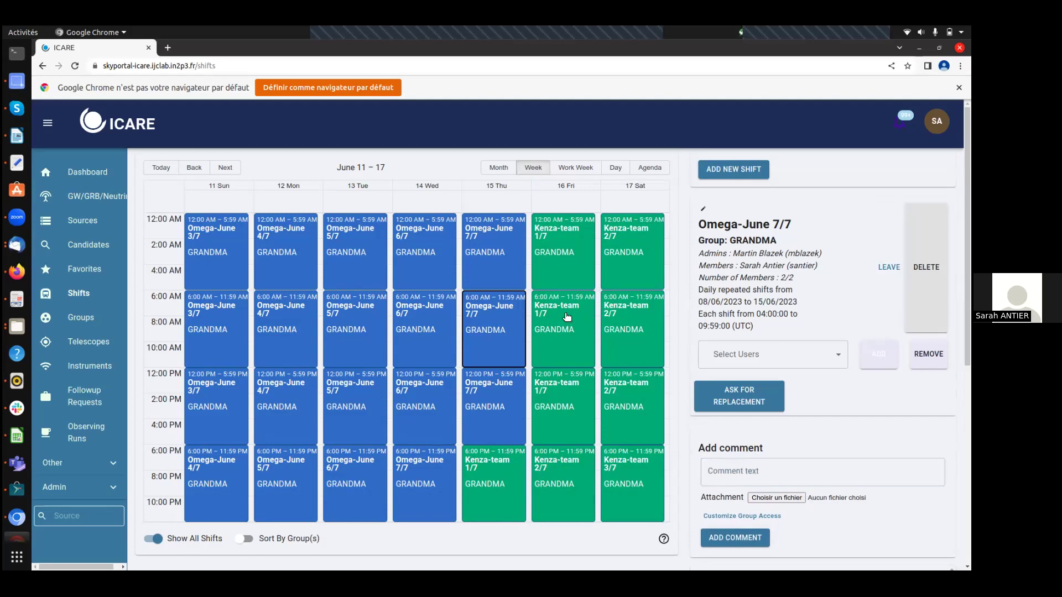
pyautogui.click(559, 402)
pyautogui.click(557, 450)
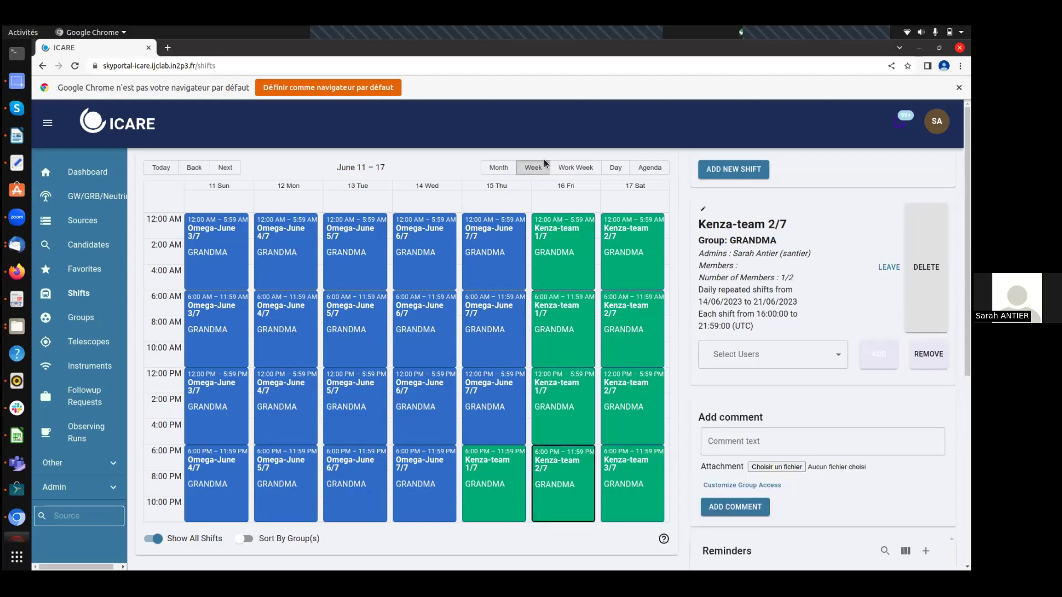
pyautogui.click(549, 236)
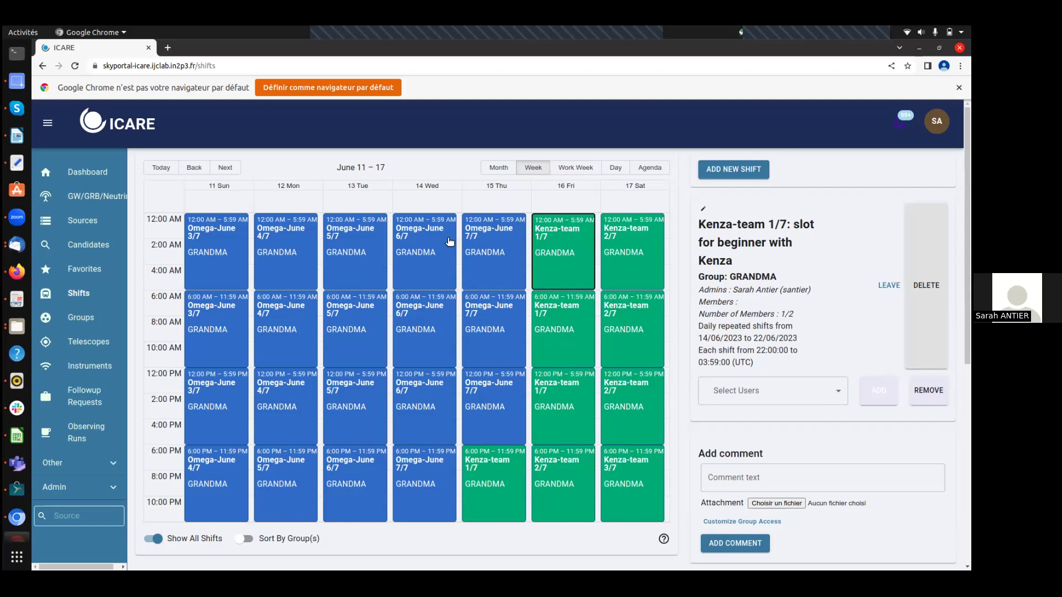
pyautogui.click(431, 240)
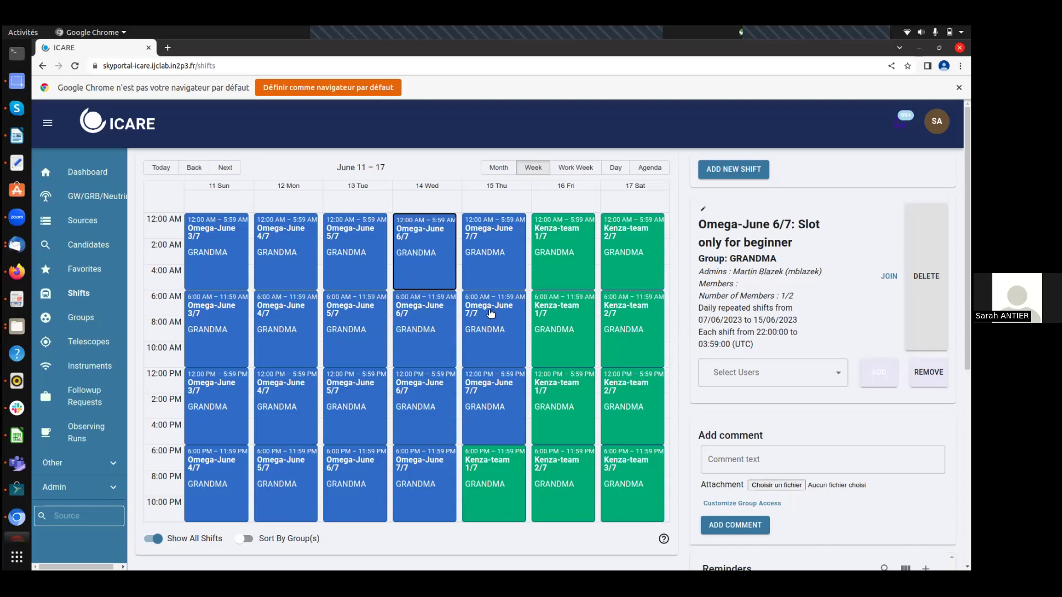
# Step: Find the week of August 06–12 and view the details of the Thursday, August 10 shift at 6:00–11:59 PM
pyautogui.click(225, 167)
pyautogui.click(225, 168)
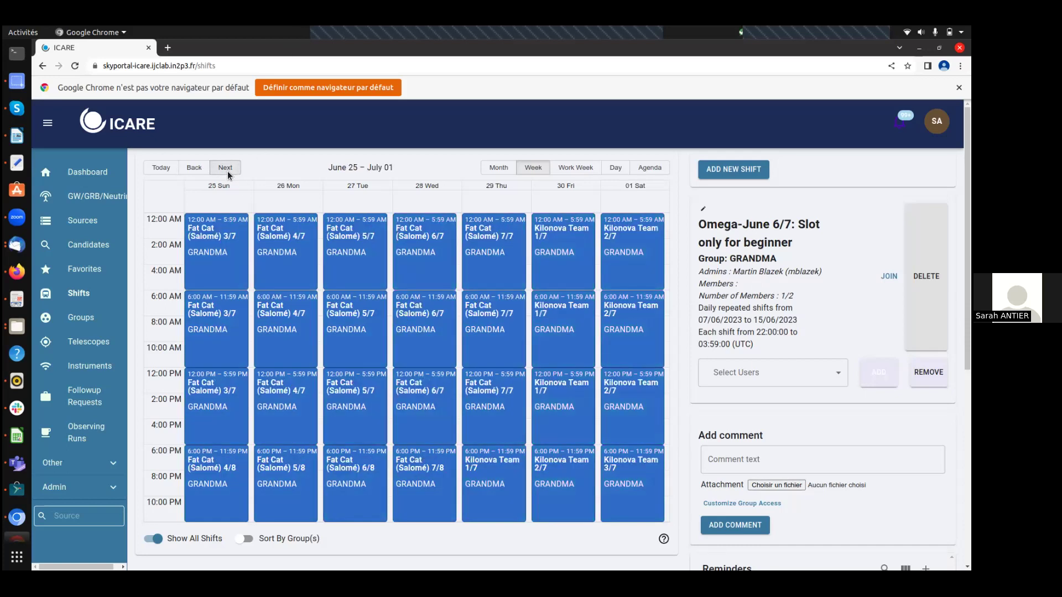
pyautogui.click(225, 168)
pyautogui.click(225, 167)
pyautogui.click(225, 167)
pyautogui.click(225, 168)
pyautogui.click(225, 168)
pyautogui.click(225, 167)
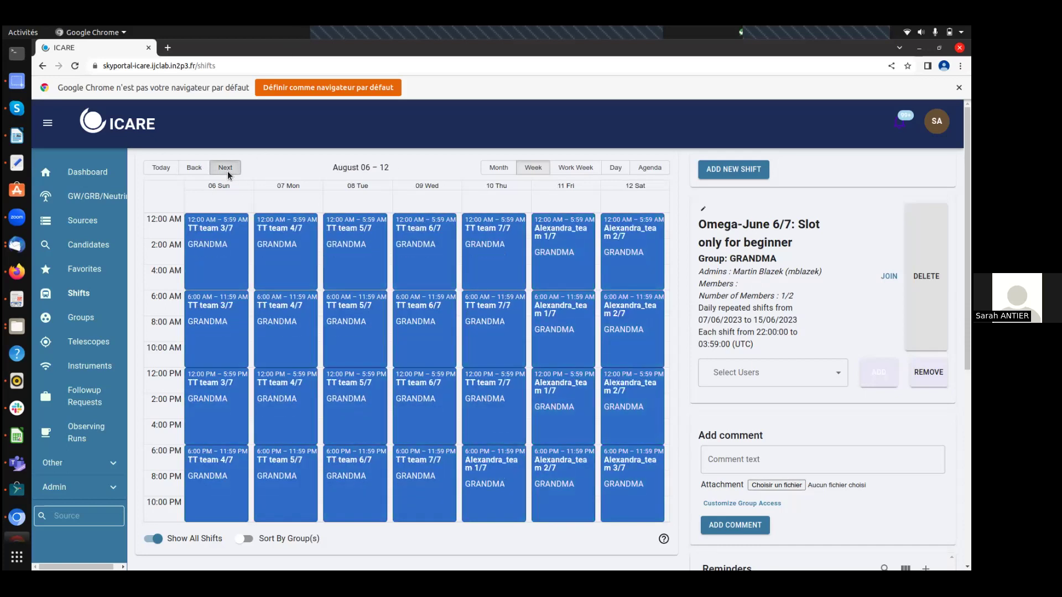
pyautogui.click(225, 167)
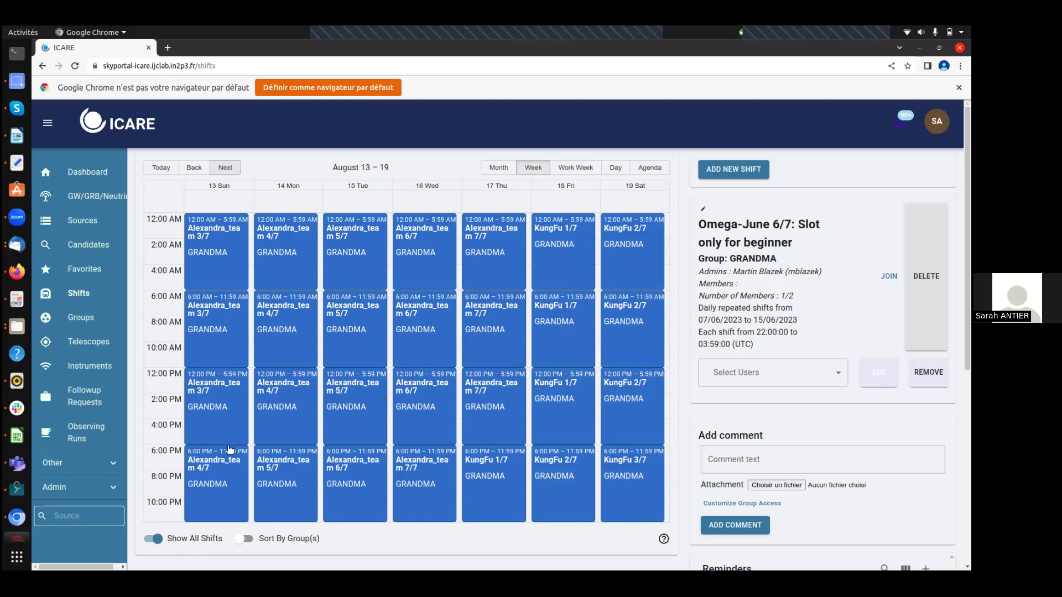
pyautogui.click(194, 168)
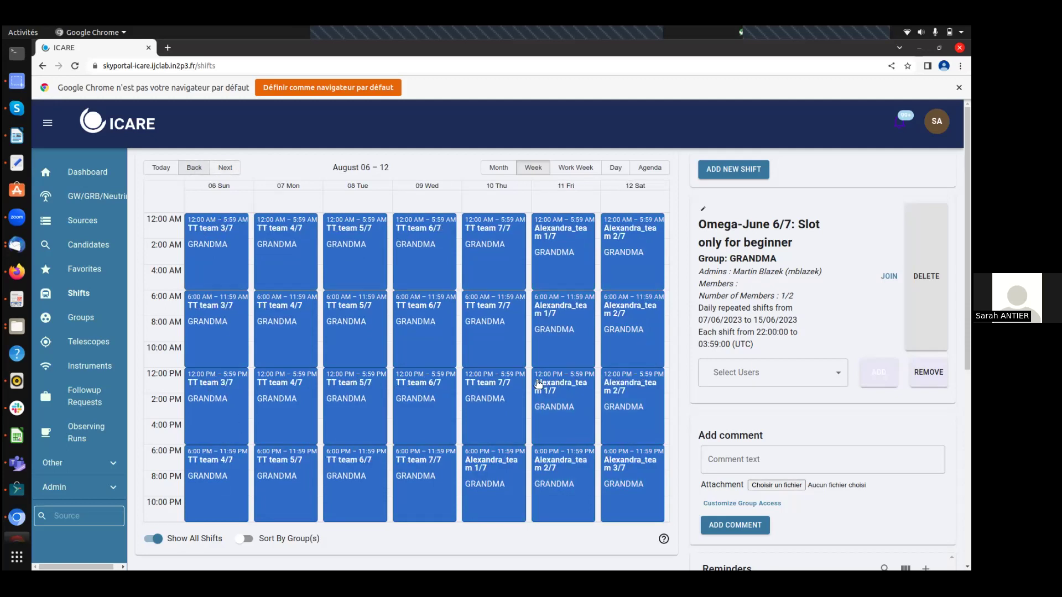
pyautogui.click(484, 486)
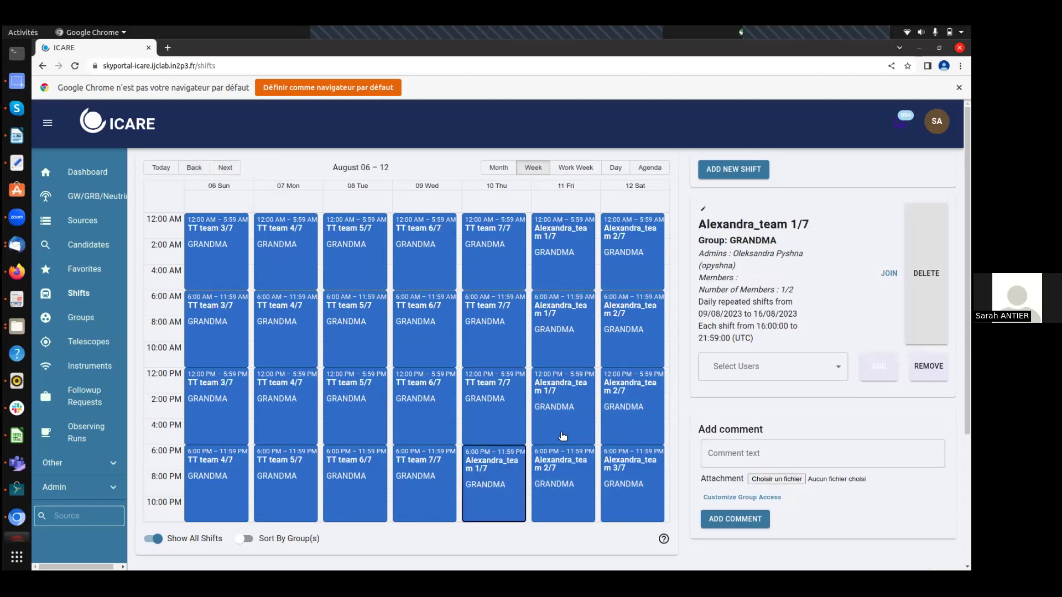